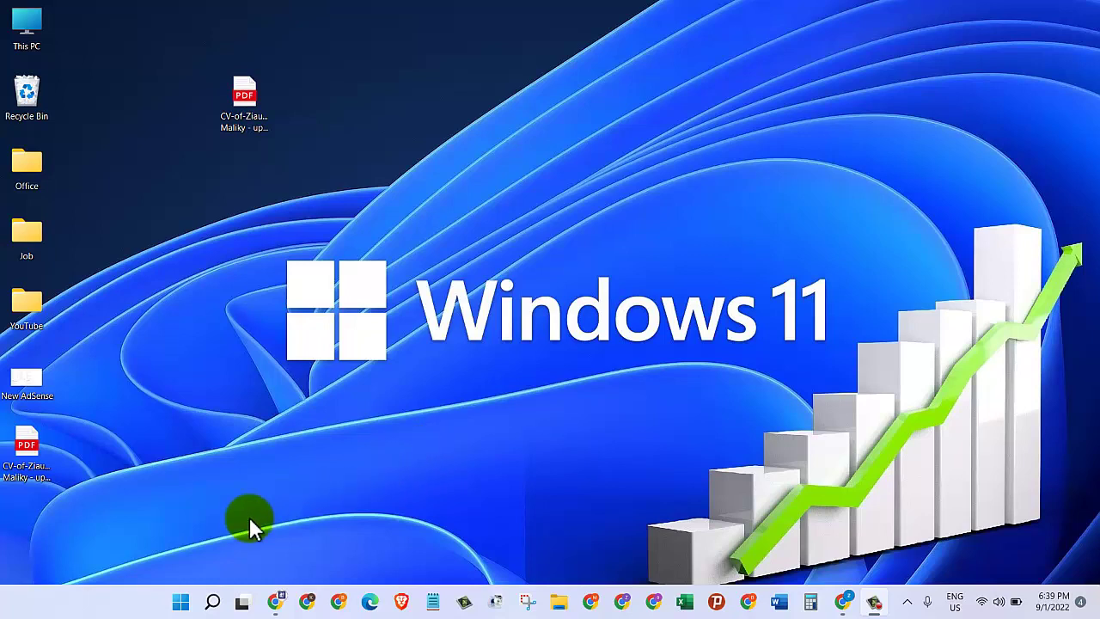
Search Windows for 'sett' so the Settings app appears as the best match.
click(212, 601)
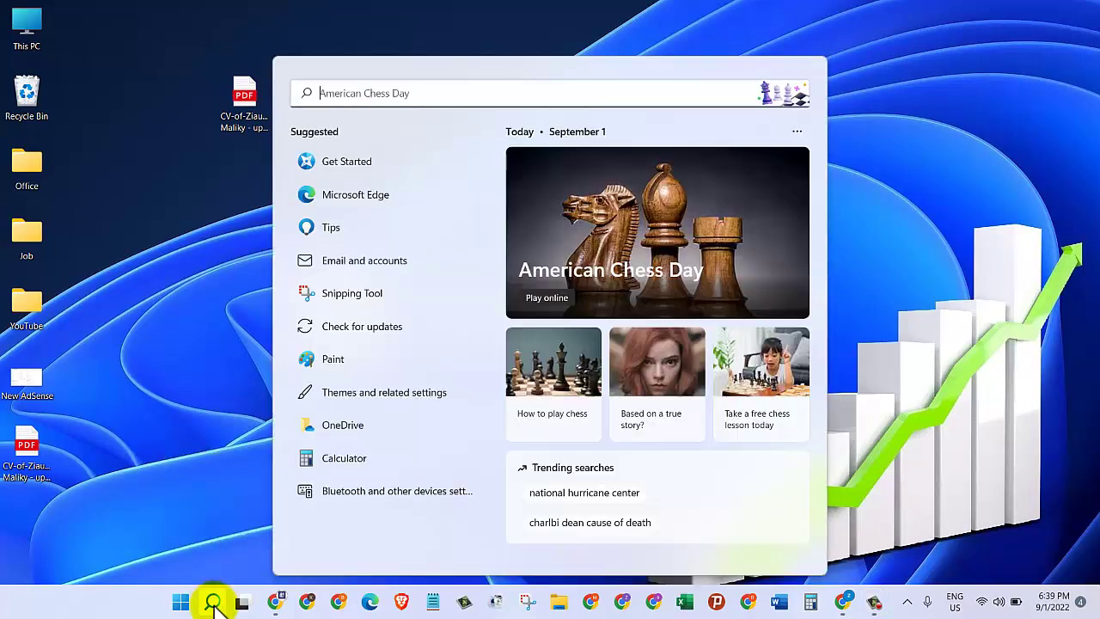
text(sett)
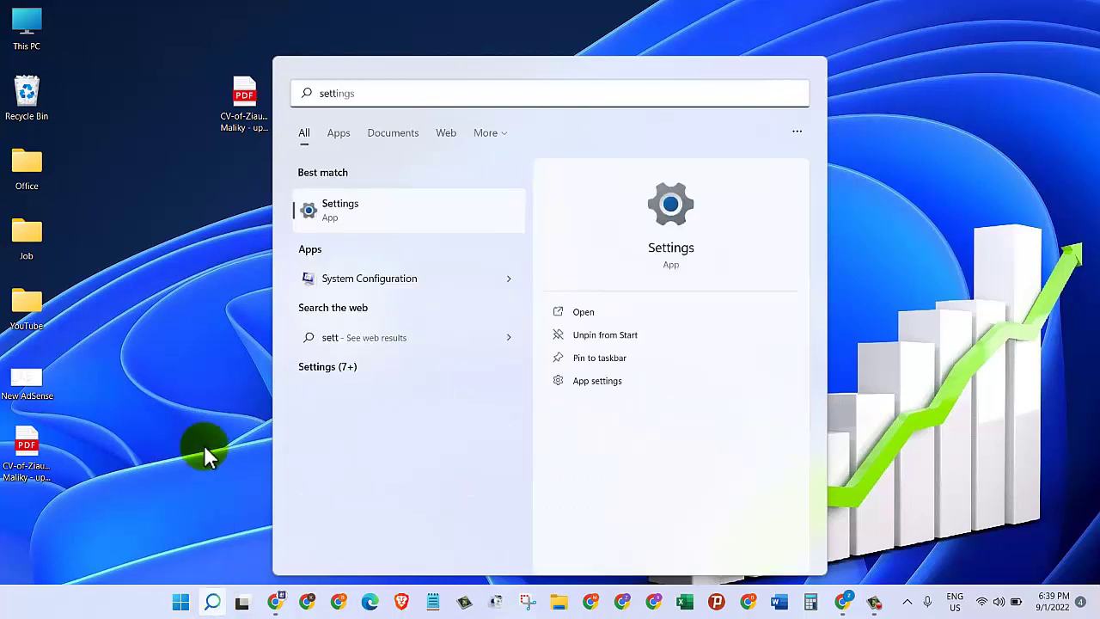
Open Settings and go to Accounts › Family & other users.
click(390, 209)
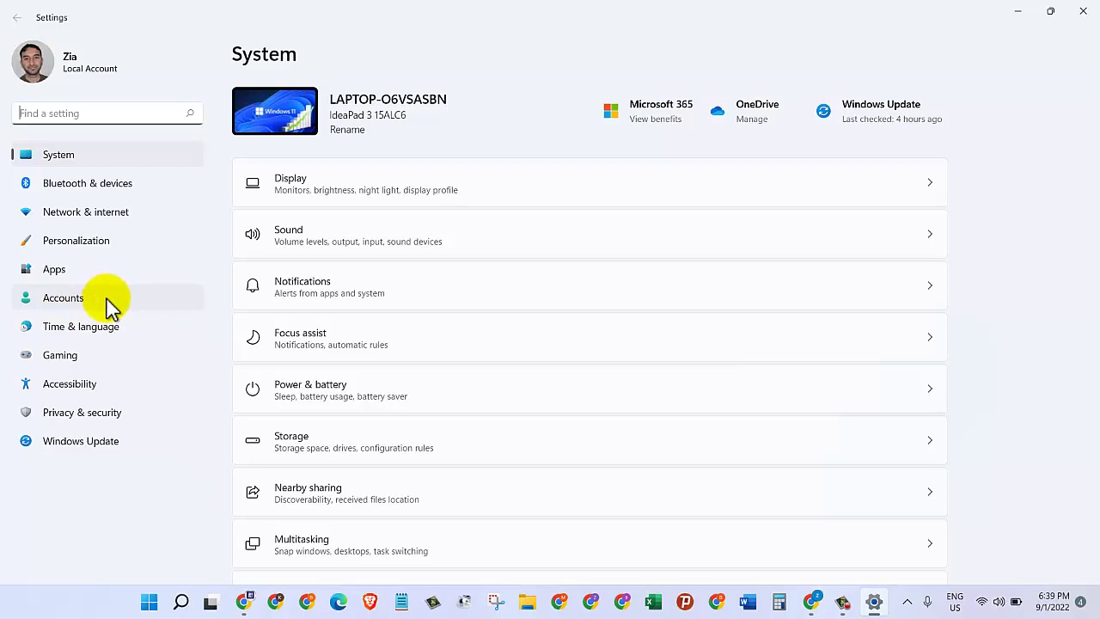
click(69, 298)
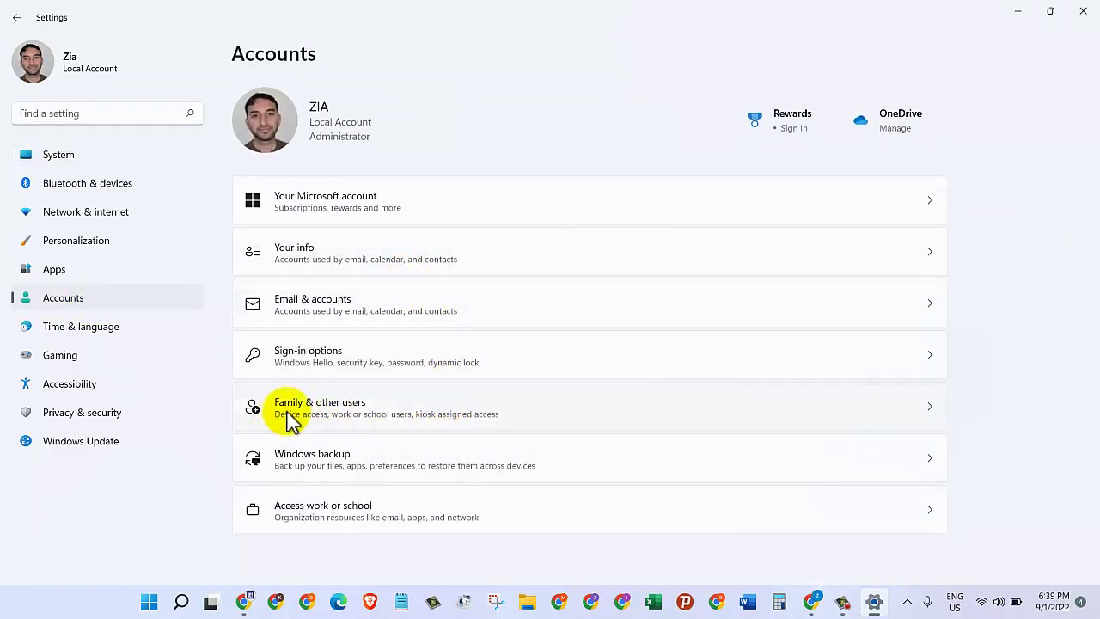
click(367, 411)
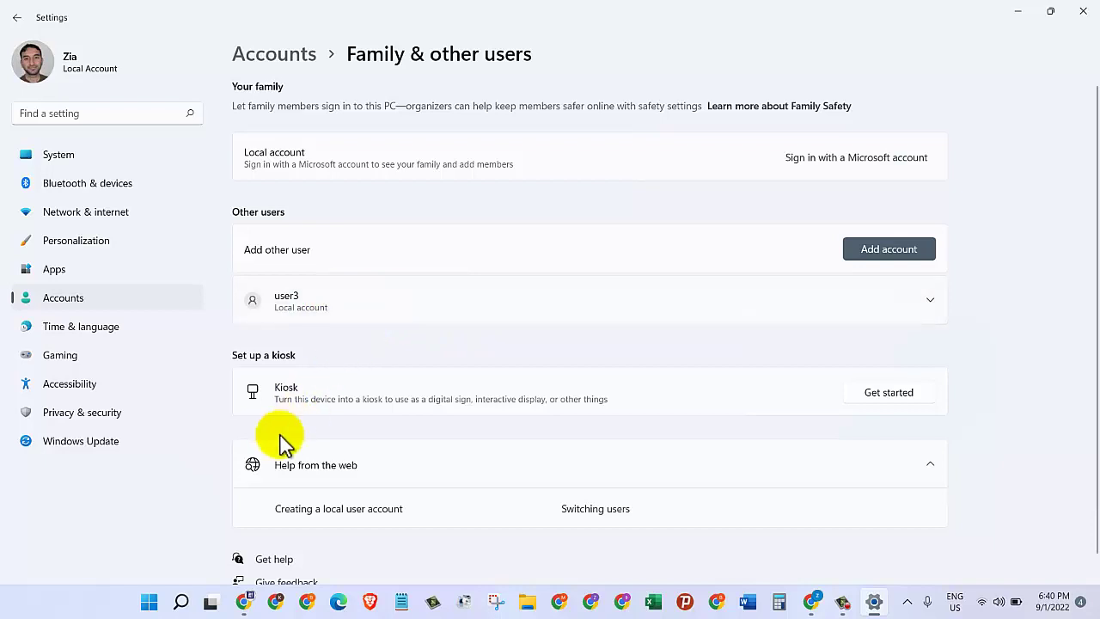
click(155, 607)
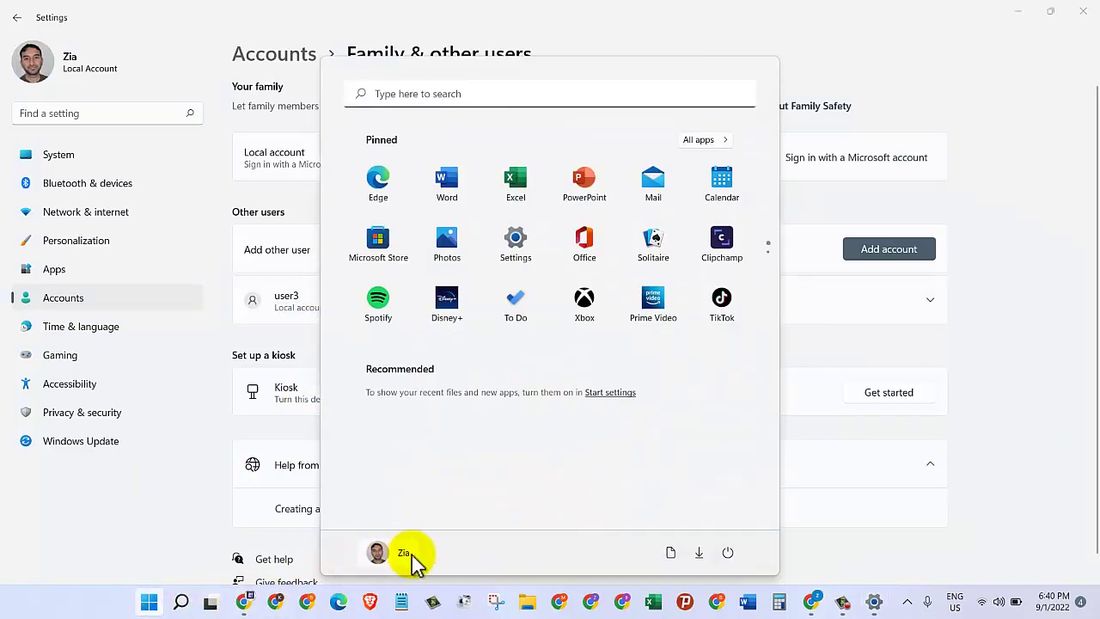
click(399, 554)
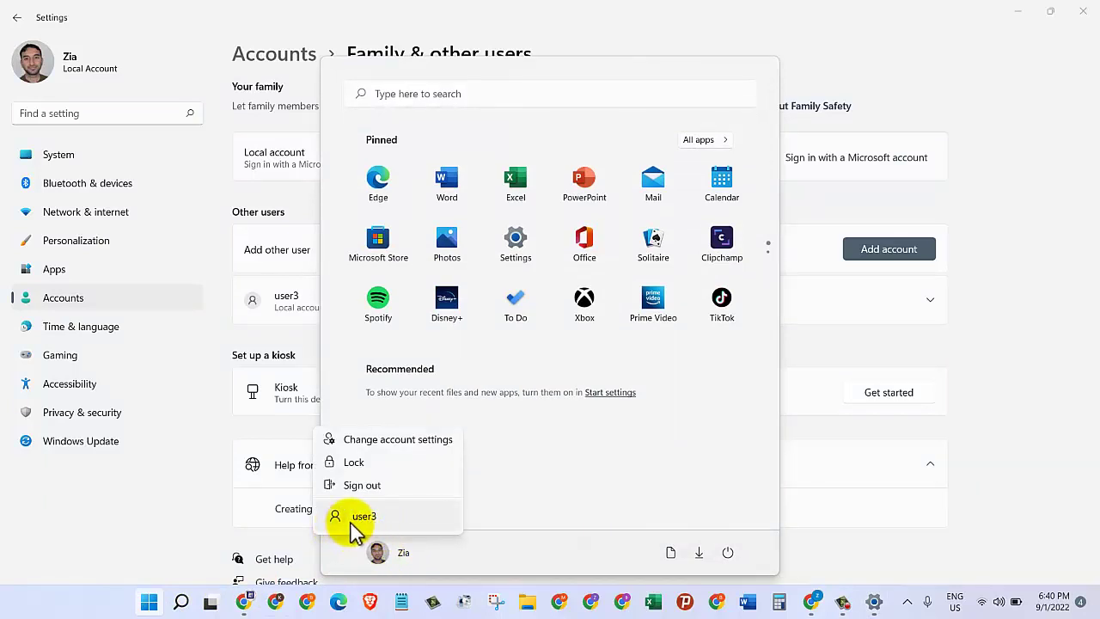
click(300, 522)
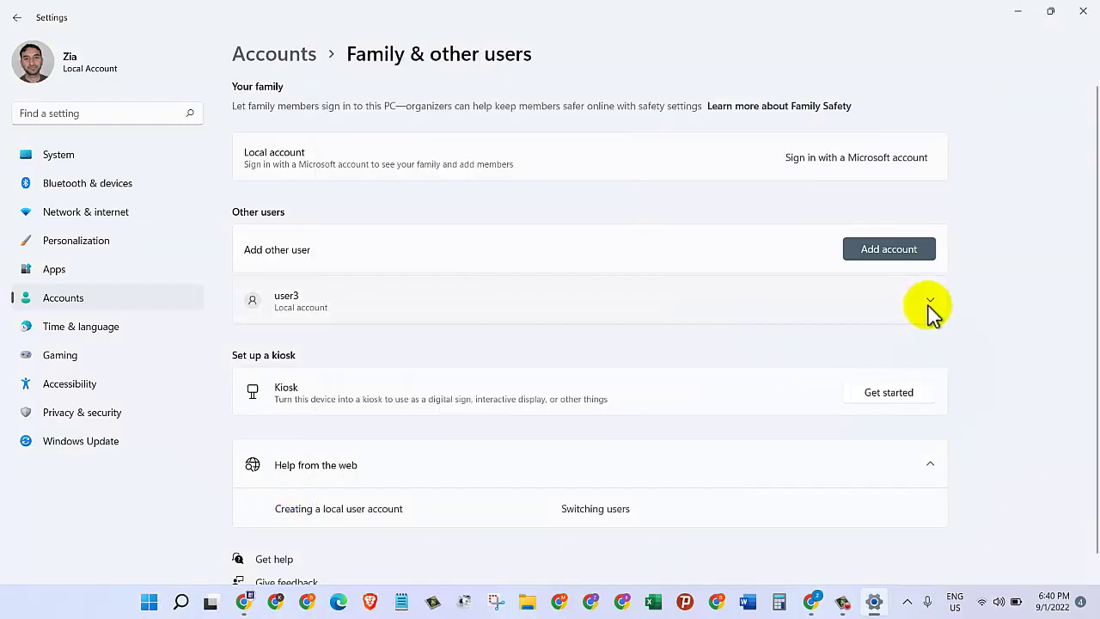
Expand user3's entry and start its removal, then cancel the Delete account and data dialog.
click(932, 307)
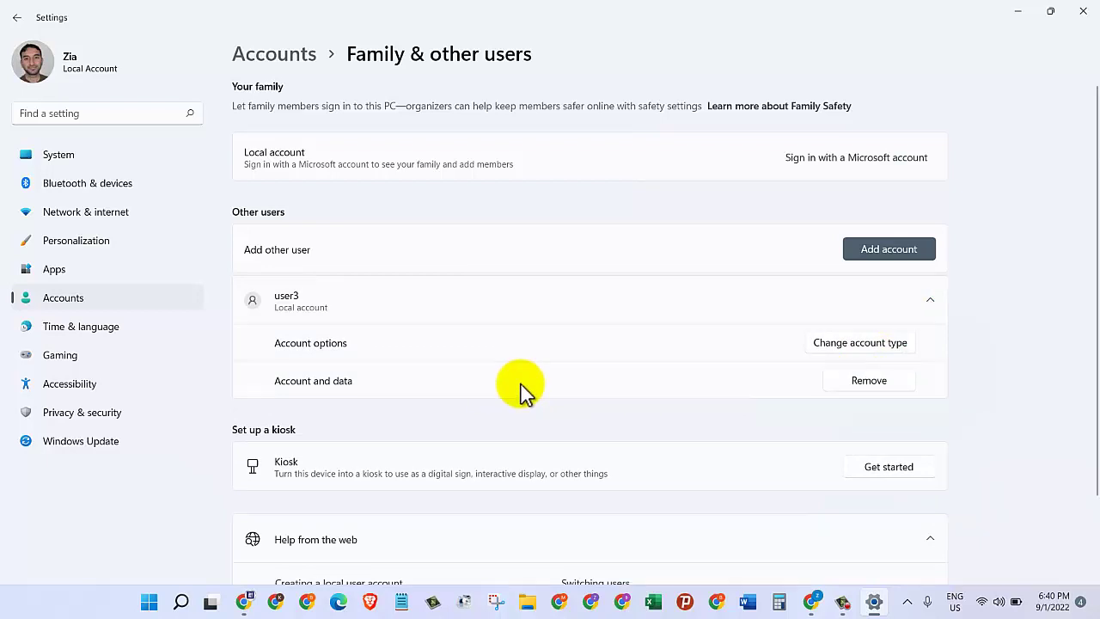
click(878, 382)
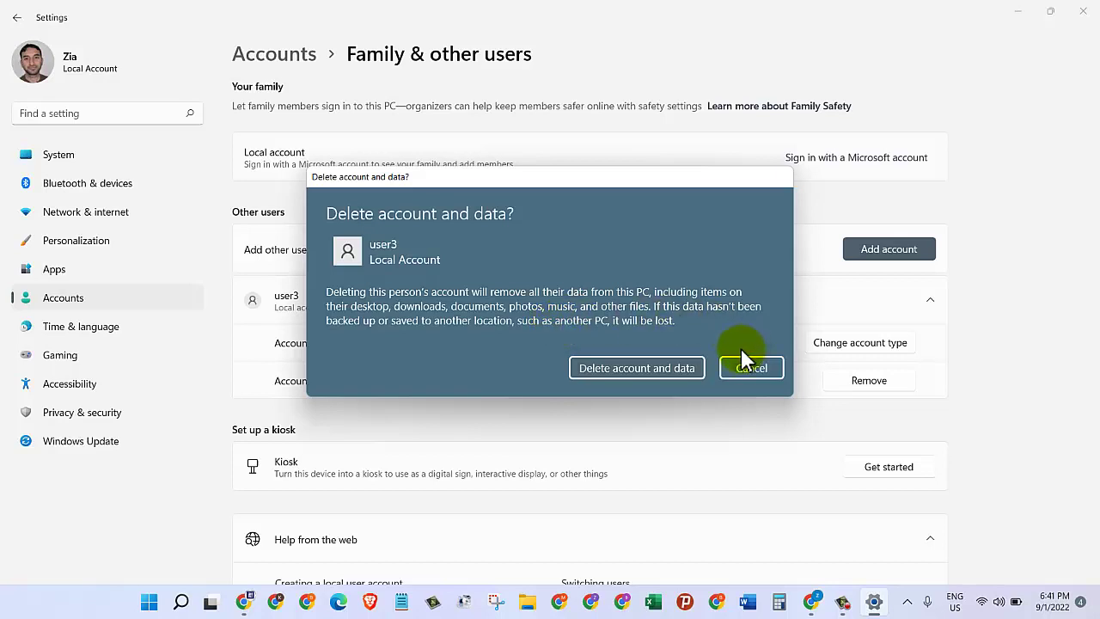
click(751, 369)
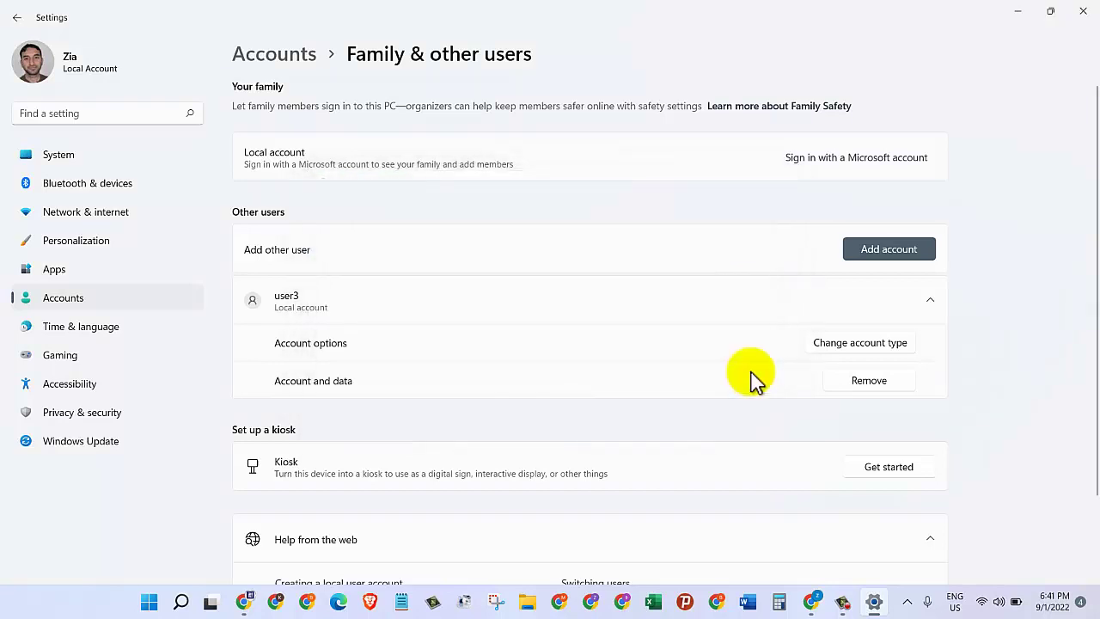
Search for 'control Panel', replacing the stray 'calculator' text, and open Control Panel.
click(182, 603)
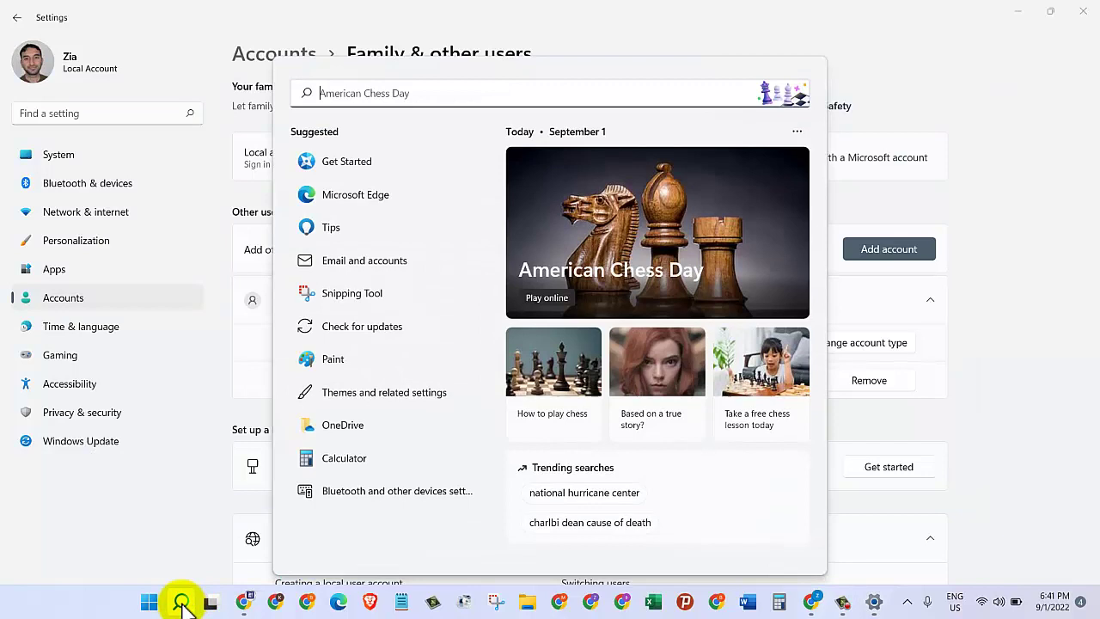
text(calculator)
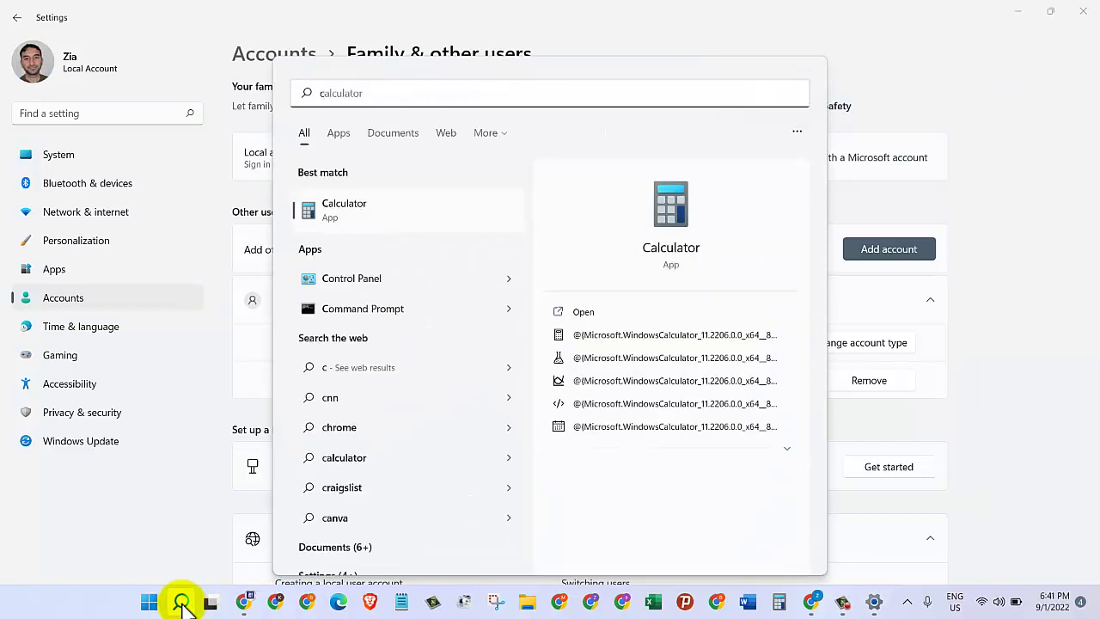
key(ctrl+a)
text(control Panel)
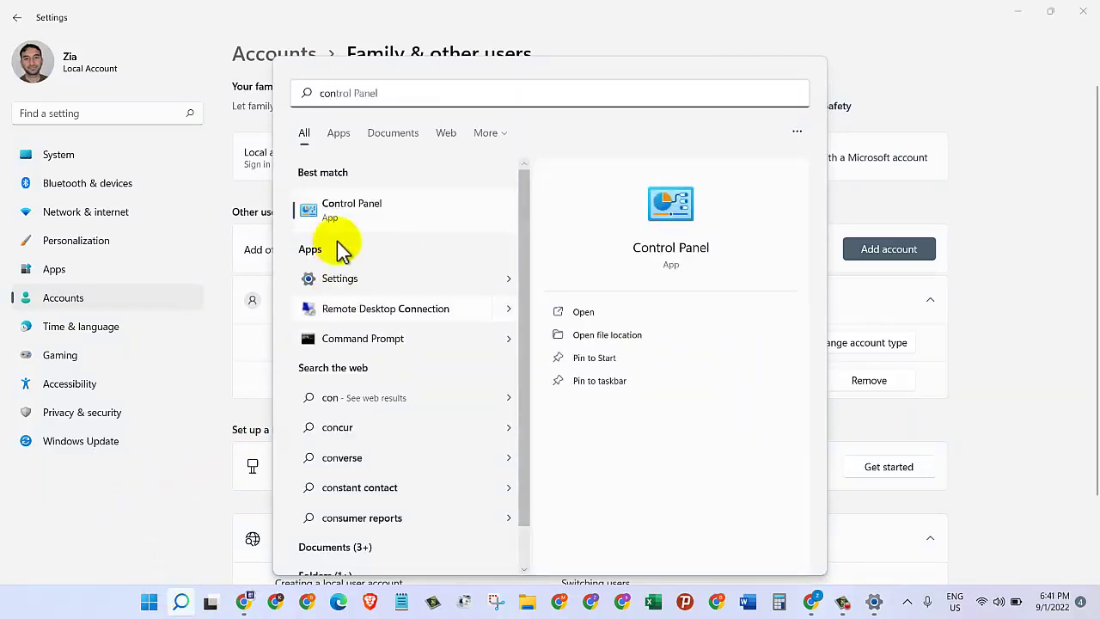
click(404, 219)
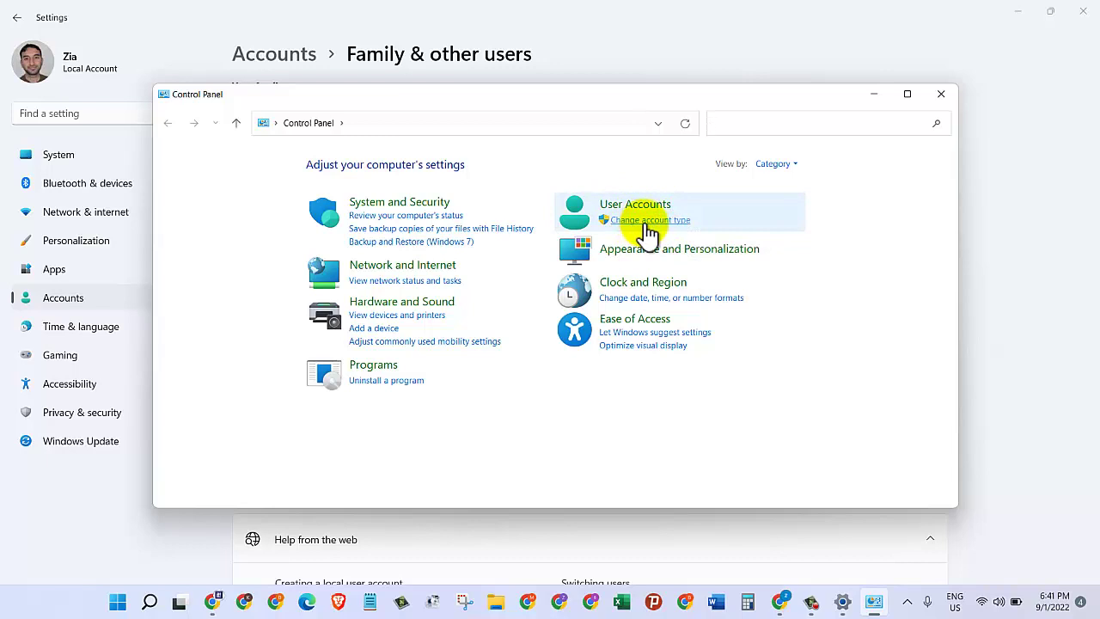
Go to User Accounts › Change account type and select the user3 account.
click(645, 223)
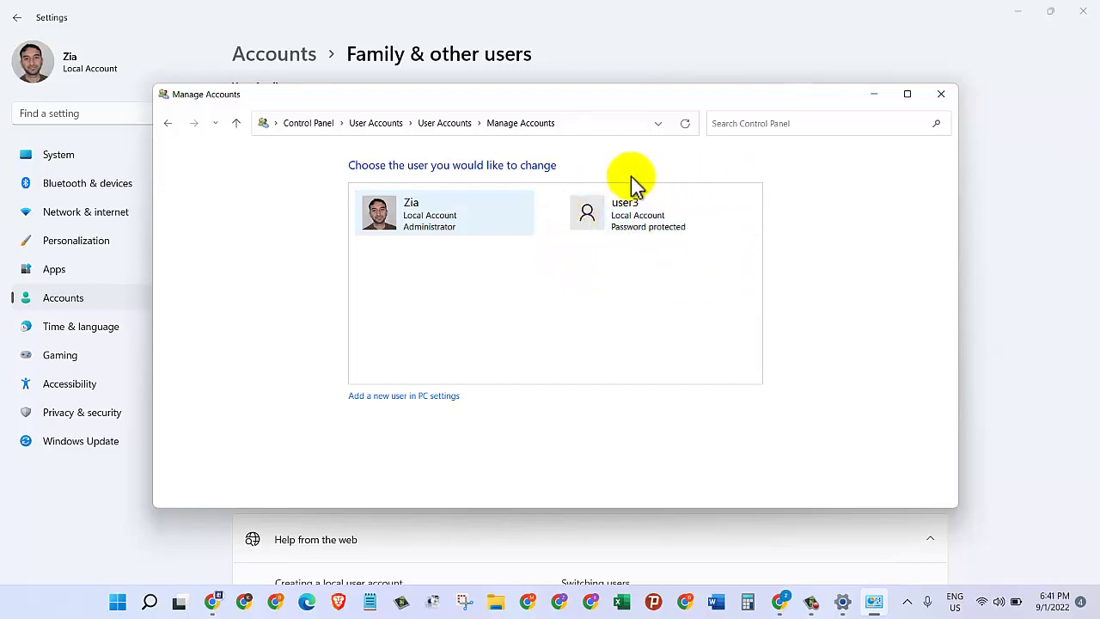
click(622, 236)
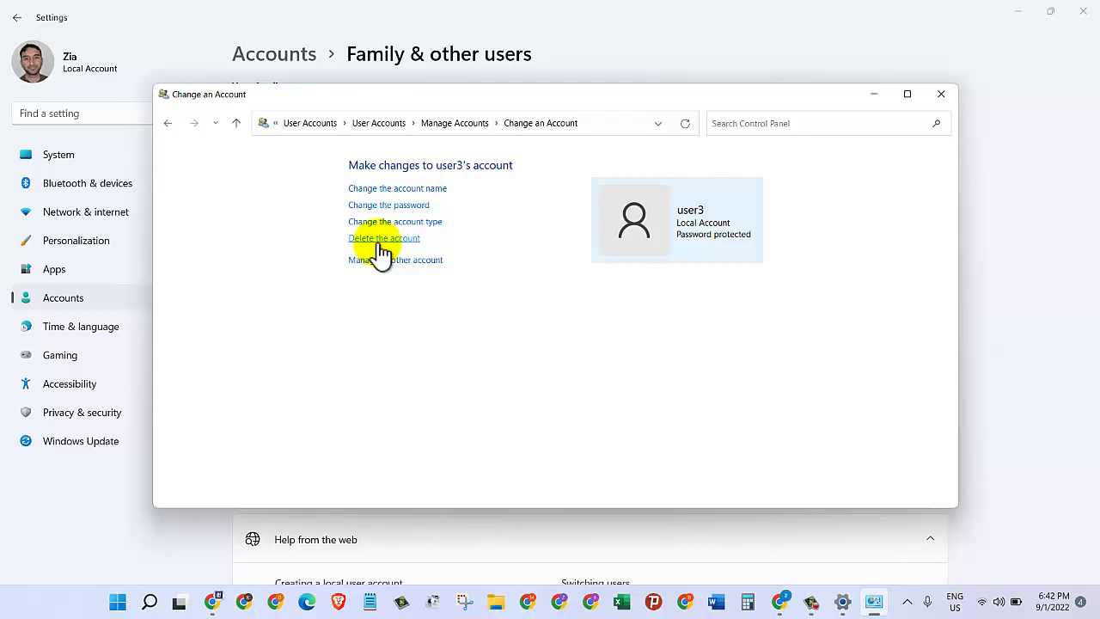
Choose Delete the account for user3 and pick a files option to reach Confirm Deletion.
click(378, 243)
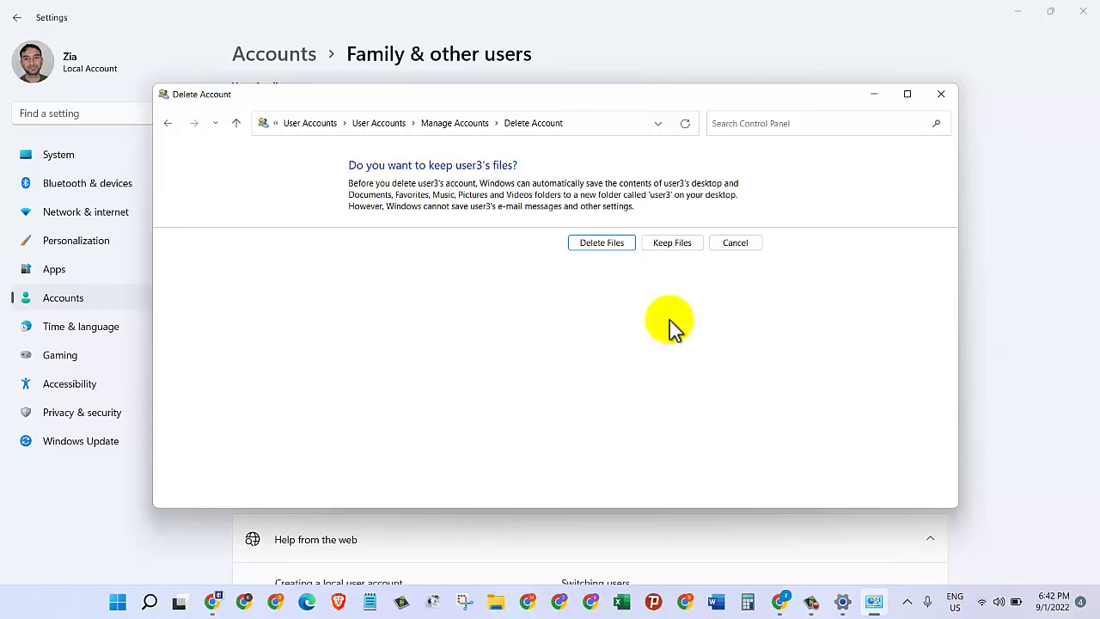
click(668, 241)
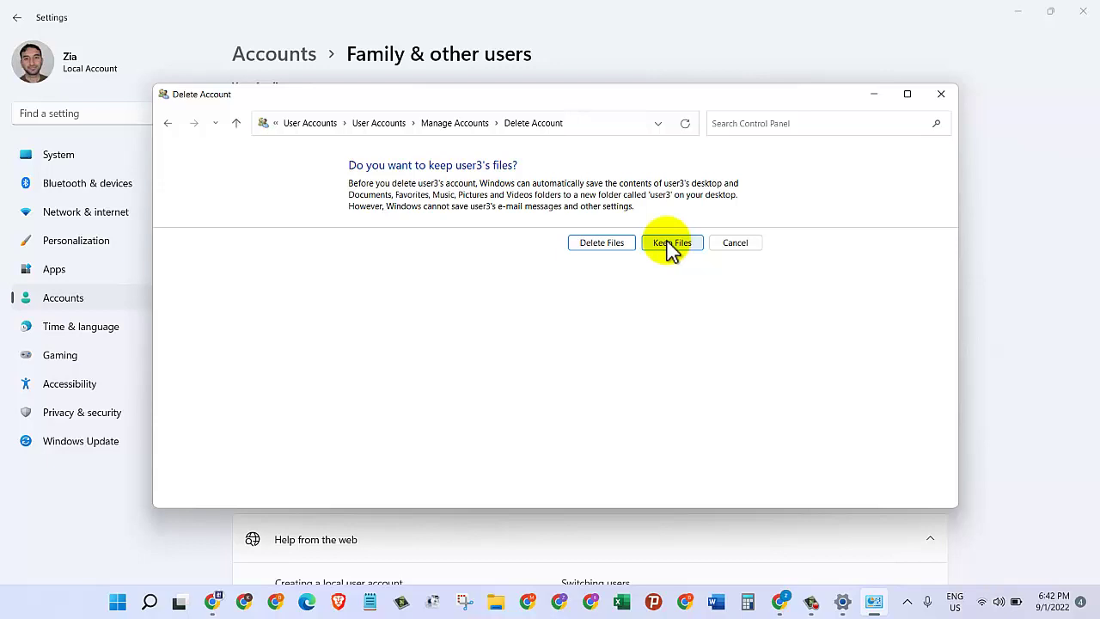
click(602, 245)
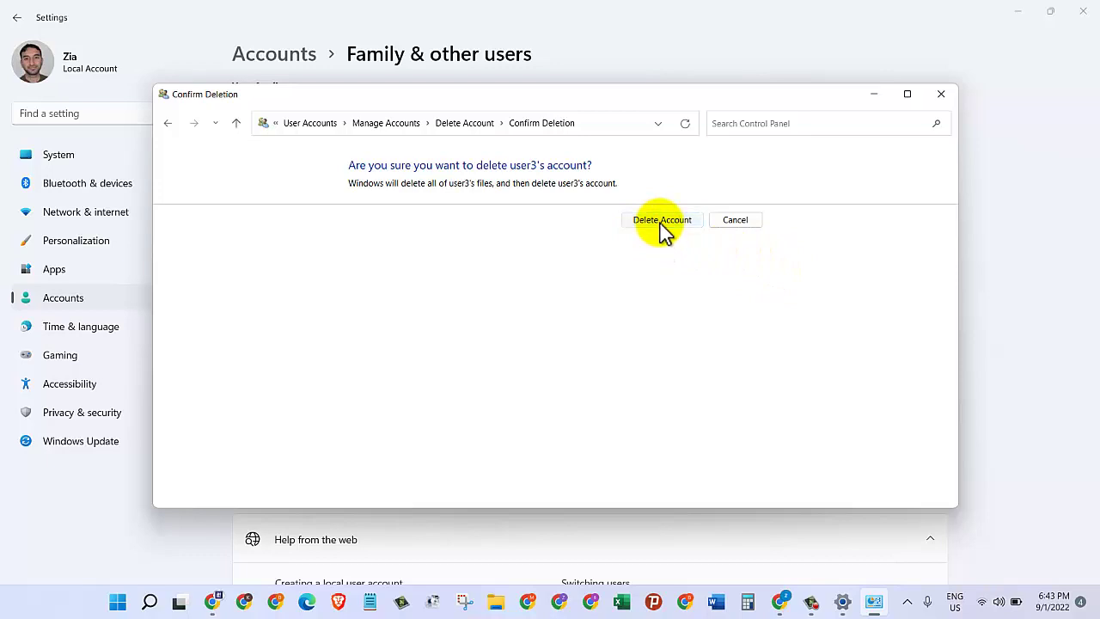
Confirm deleting user3, leaving only the administrator account.
click(662, 220)
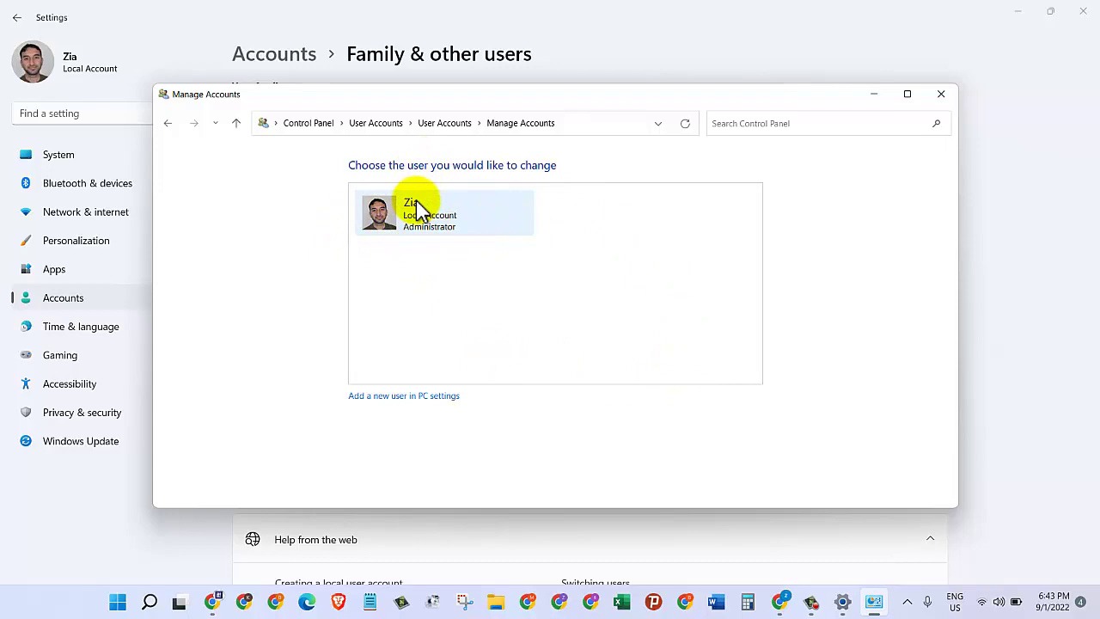
Check the Start menu's account options to verify user3 is no longer listed.
click(118, 602)
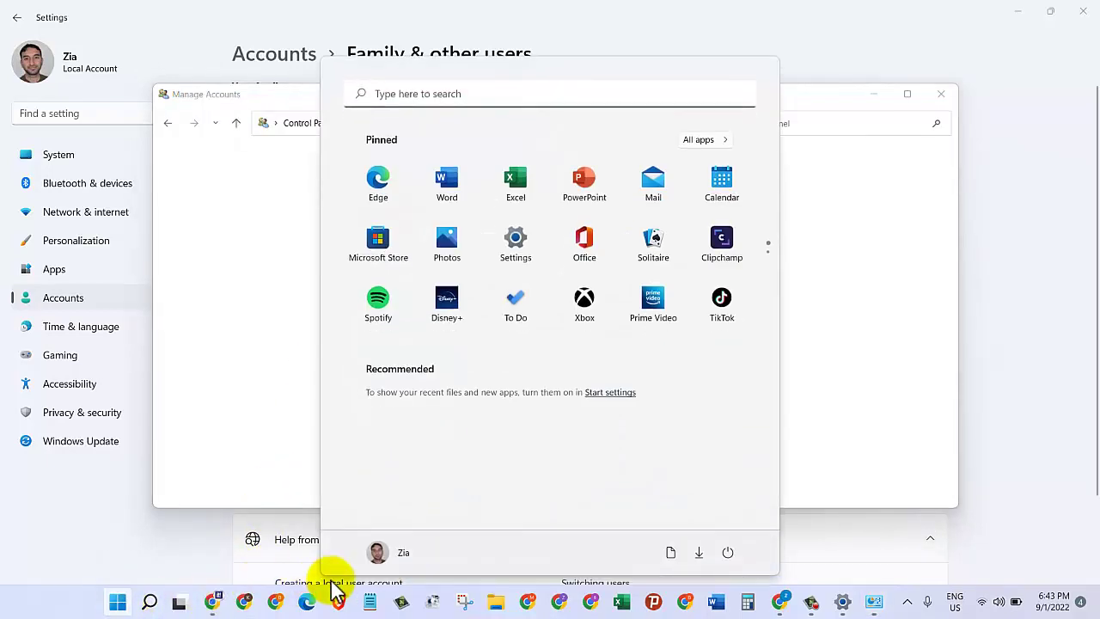
click(390, 553)
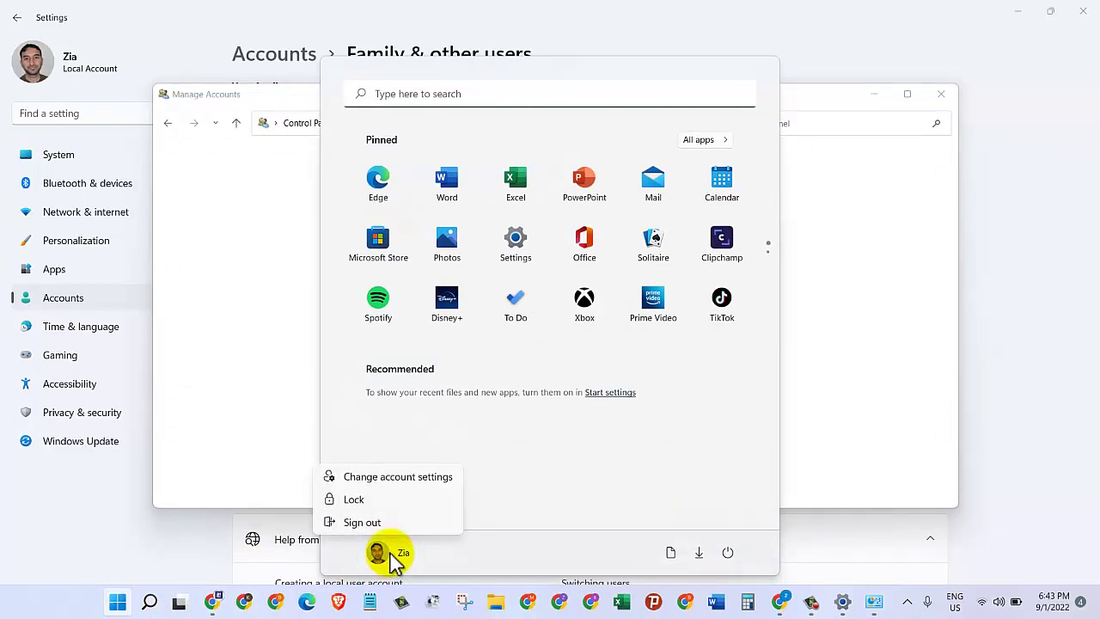